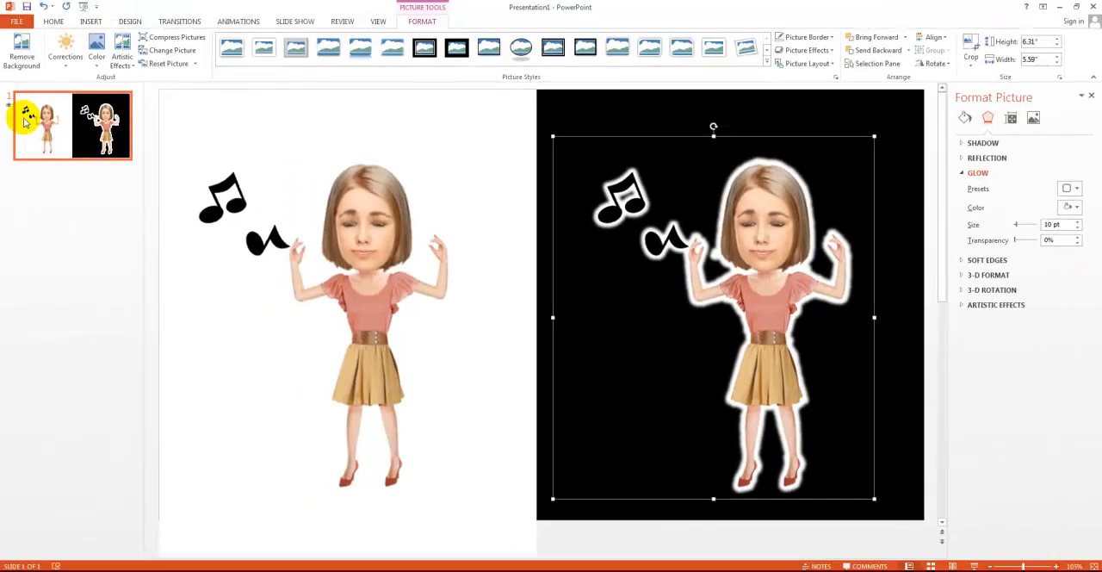
Preview the animation of the slide with the two dancing women.
{"action": "left_click", "coordinate": [7, 110]}
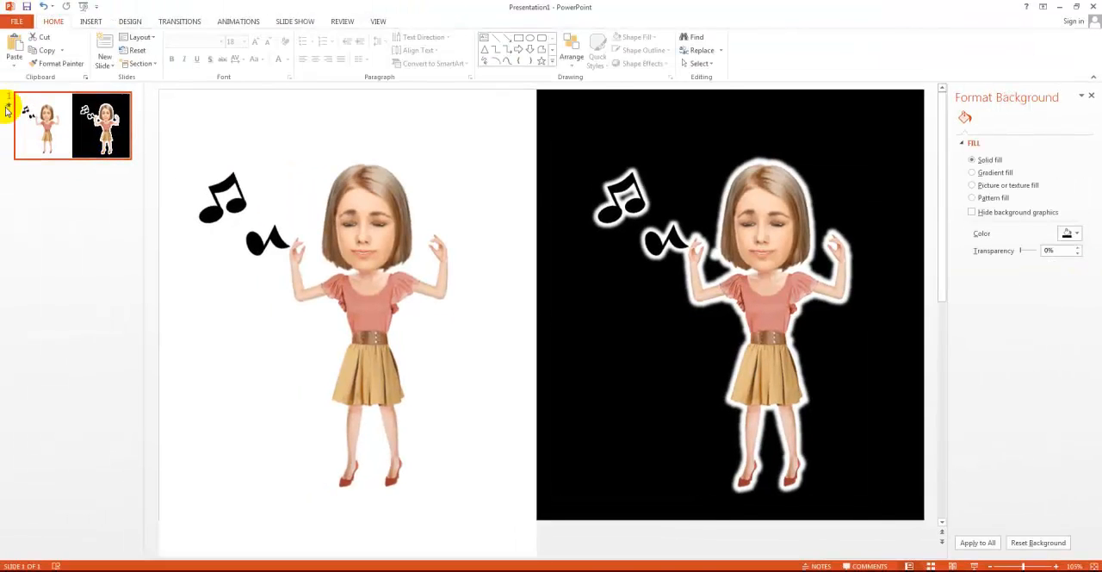
{"action": "left_click", "coordinate": [7, 107]}
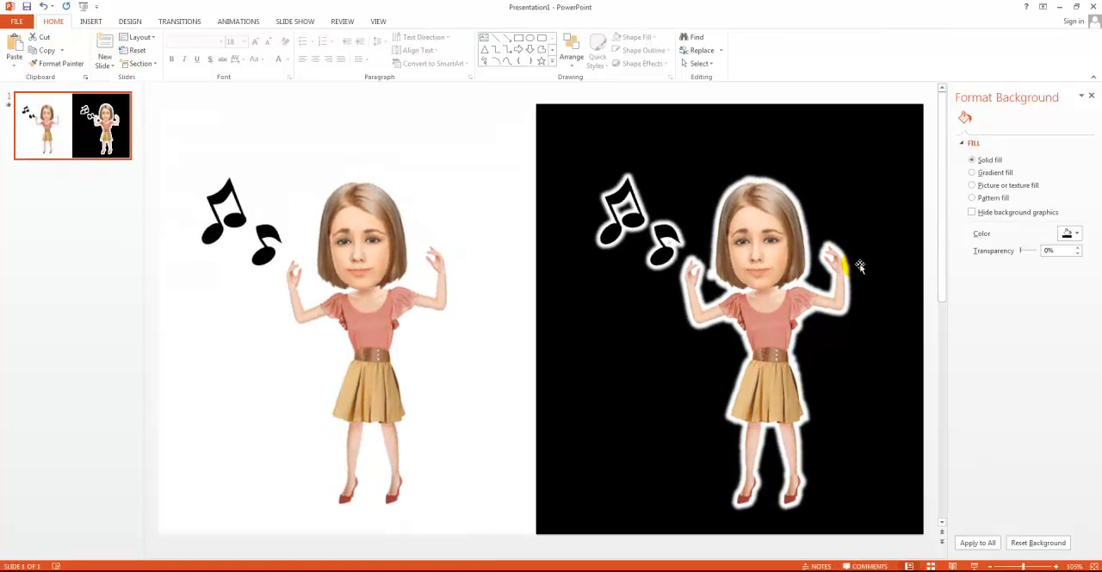
Apply an outer shadow cast straight down to the dancer picture on the white background and set the shadow size to 106%.
{"action": "left_click", "coordinate": [255, 309]}
{"action": "left_click", "coordinate": [290, 286]}
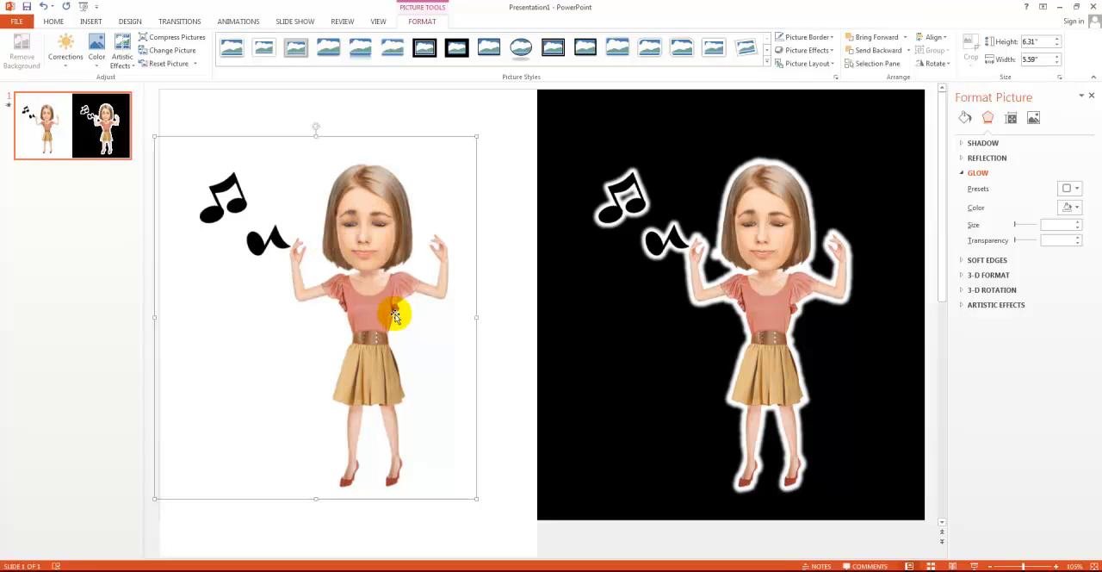
{"action": "left_click", "coordinate": [346, 369]}
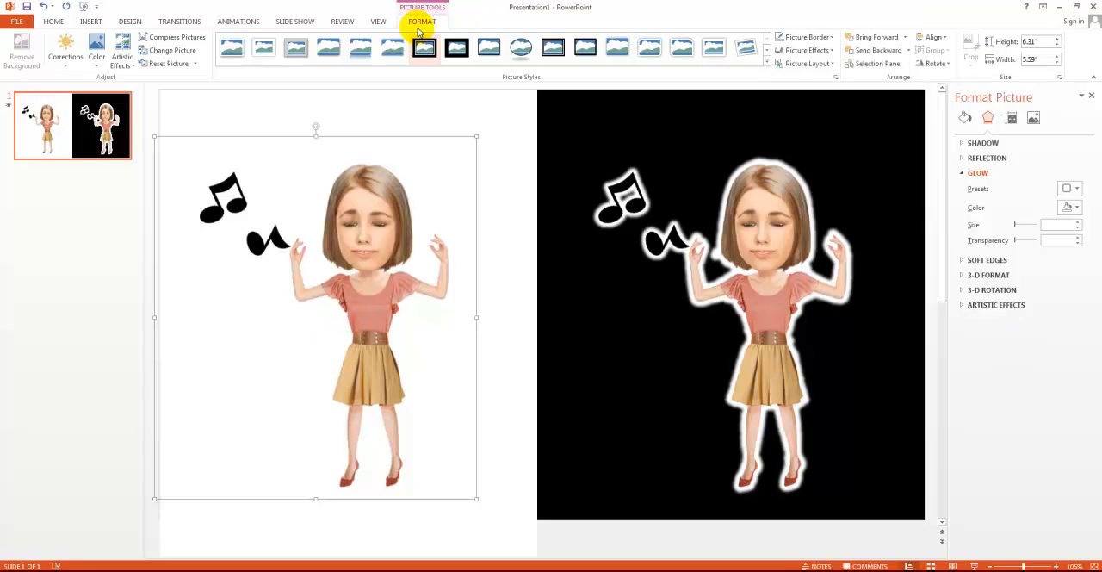
{"action": "left_click", "coordinate": [829, 52]}
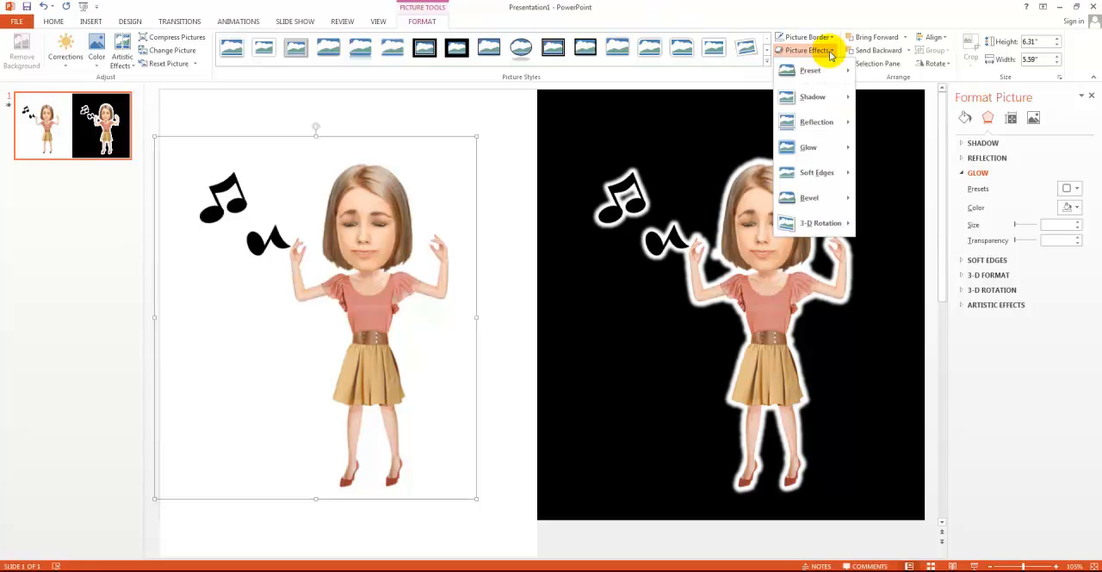
{"action": "mouse_move", "coordinate": [826, 149]}
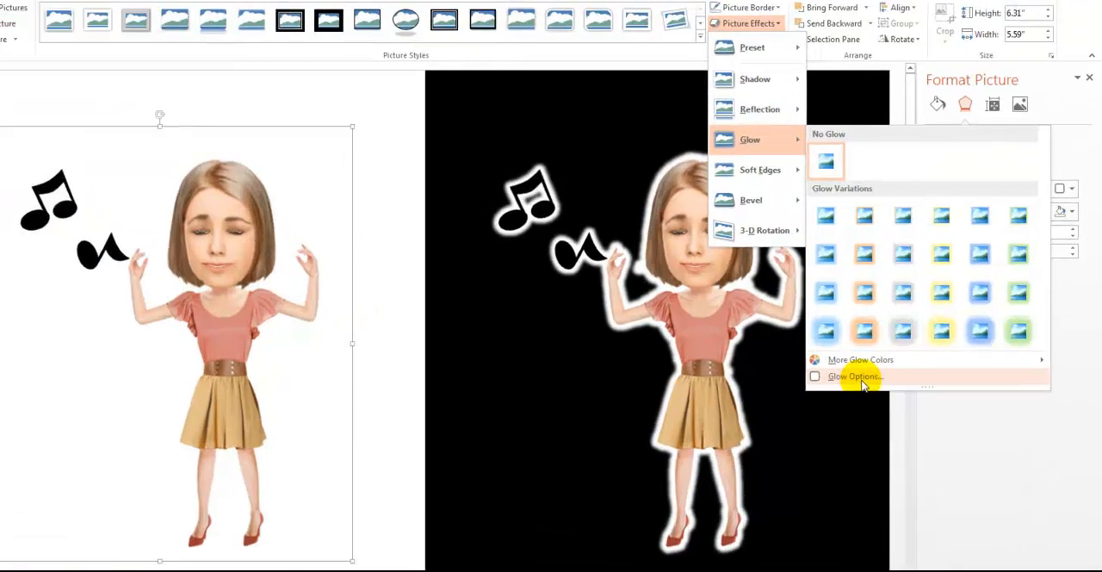
{"action": "left_click", "coordinate": [895, 345]}
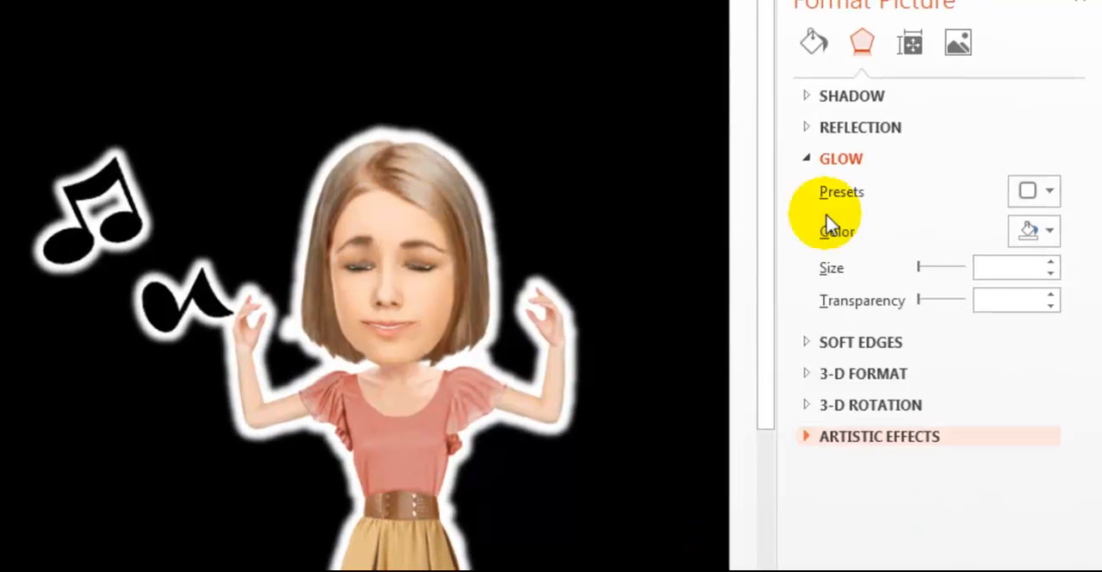
{"action": "left_click", "coordinate": [807, 97]}
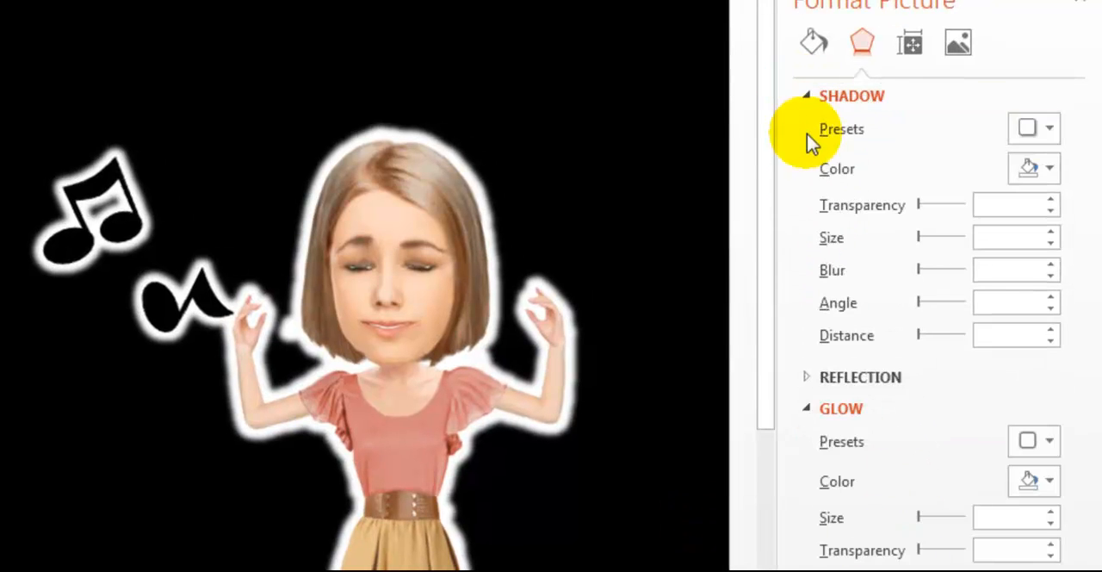
{"action": "left_click", "coordinate": [1042, 136]}
{"action": "left_click", "coordinate": [1042, 133]}
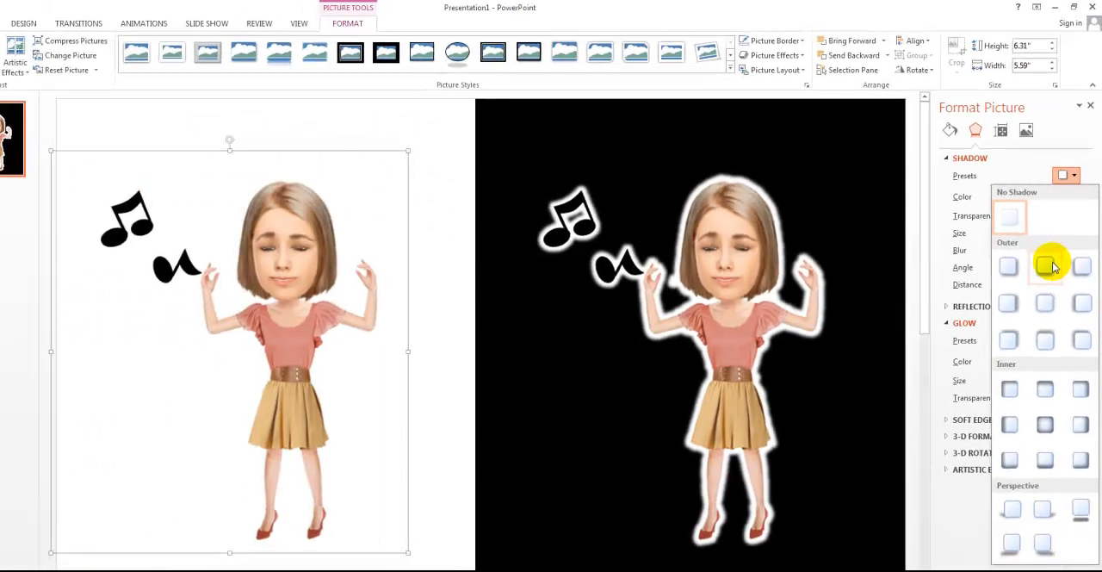
{"action": "left_click", "coordinate": [1049, 265]}
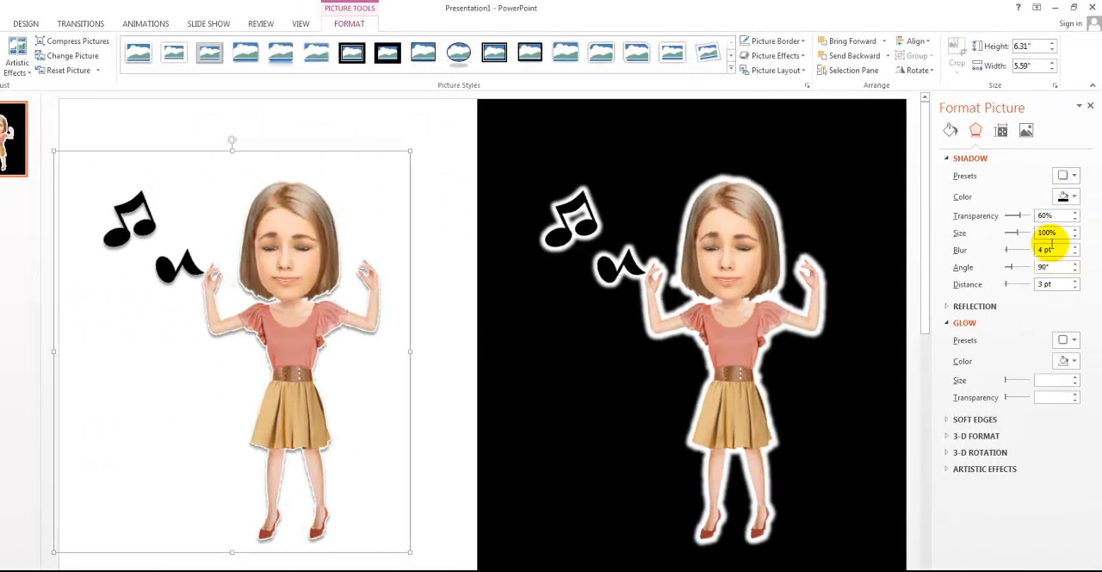
{"action": "left_click", "coordinate": [1074, 229]}
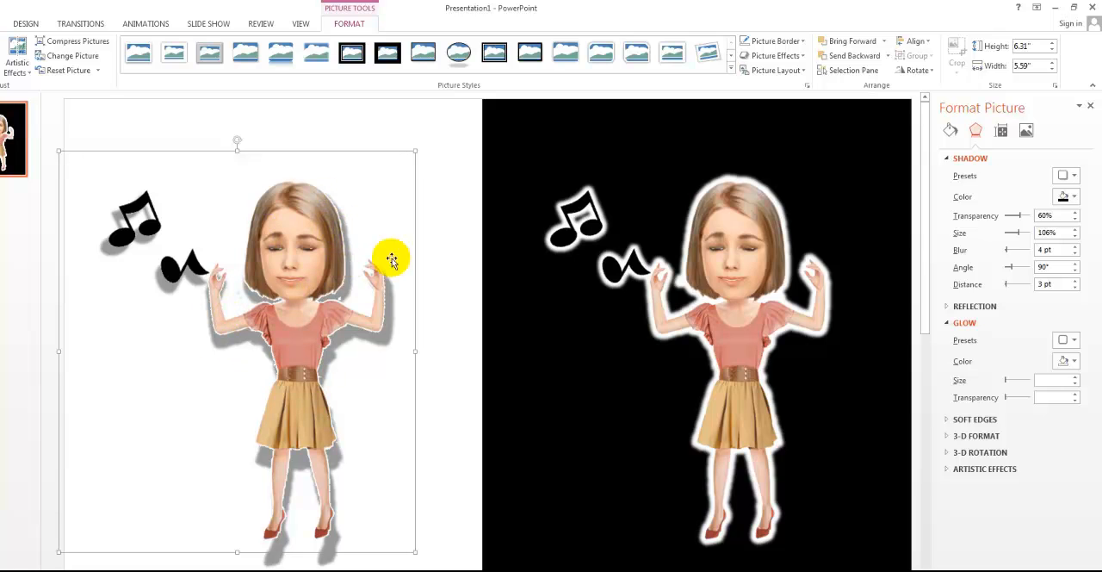
Add a white glow of 10 pt to the dancer picture on the white background.
{"action": "left_click", "coordinate": [1073, 341]}
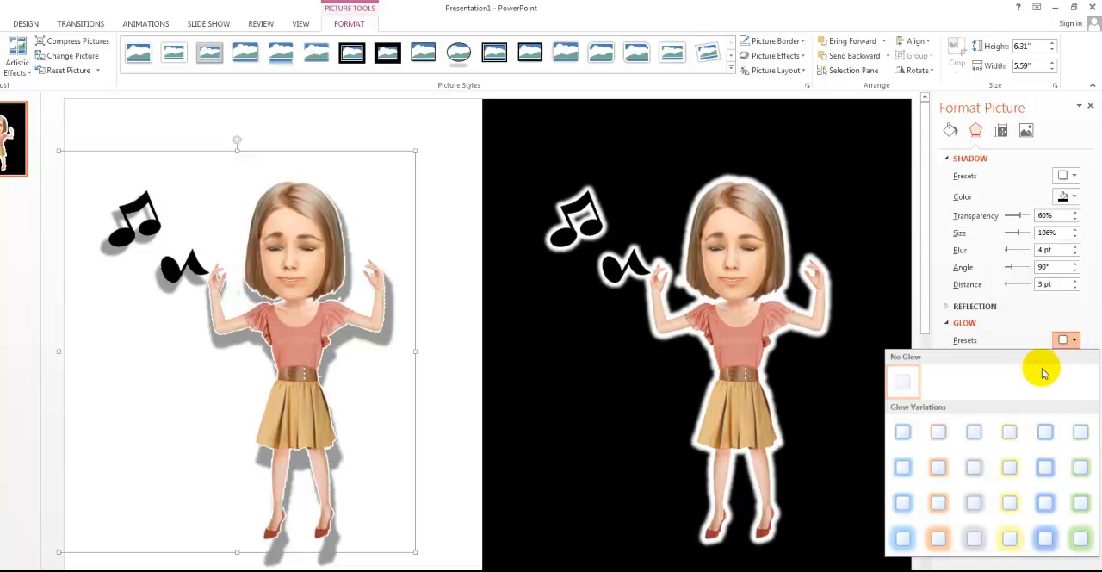
{"action": "left_click", "coordinate": [1063, 286]}
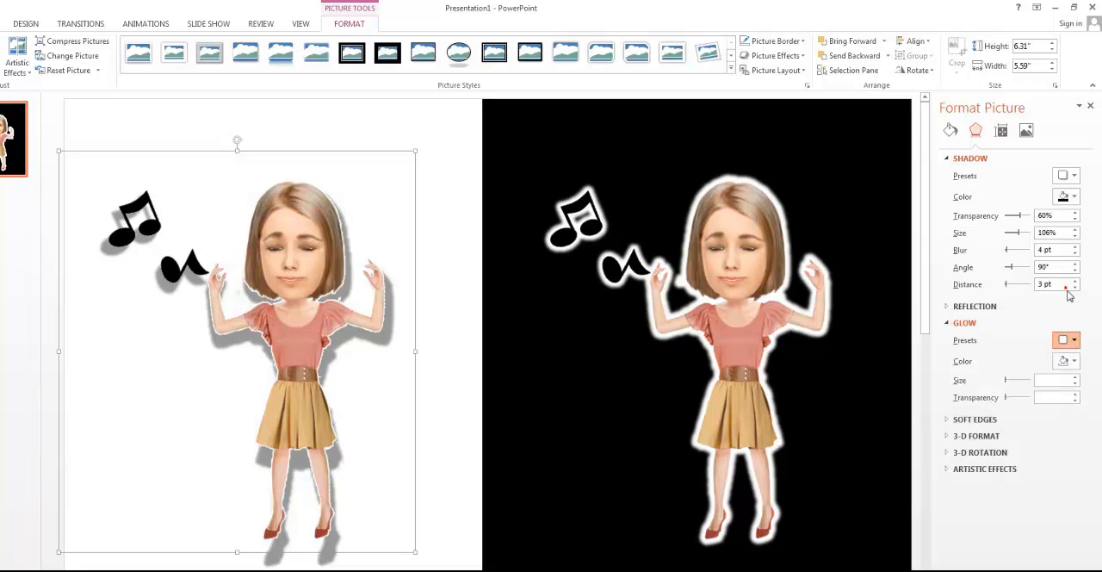
{"action": "left_click", "coordinate": [1081, 363]}
{"action": "left_click", "coordinate": [1002, 389]}
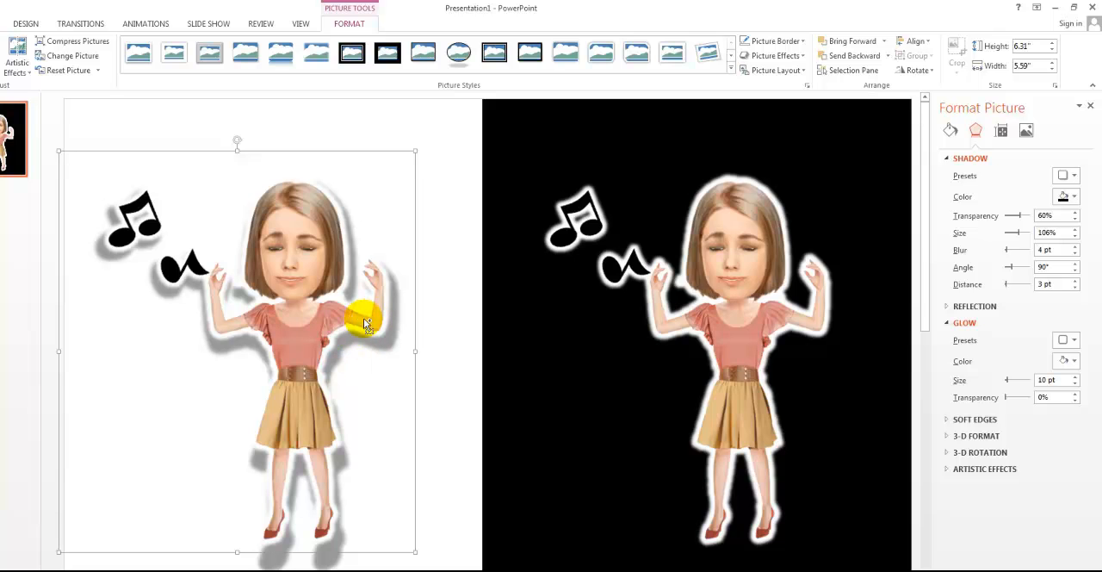
Undo the glow and shadow changes on the dancer picture over the white background.
{"action": "key", "text": "ctrl+z"}
{"action": "key", "text": "ctrl+z"}
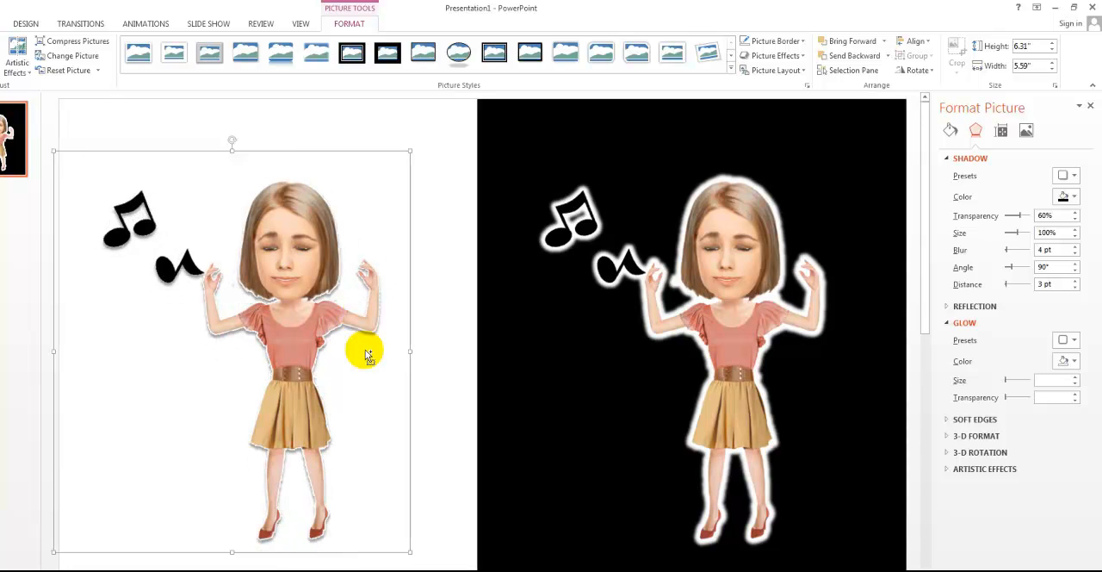
{"action": "key", "text": "ctrl+z"}
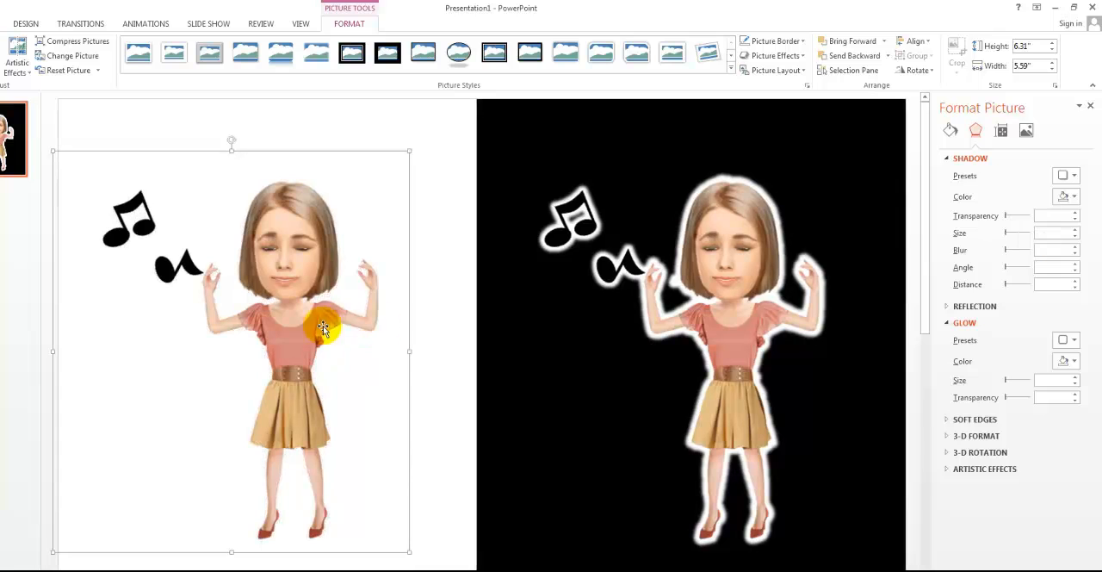
Delete the white rectangle behind the dancer picture that has no glow.
{"action": "left_click", "coordinate": [433, 310]}
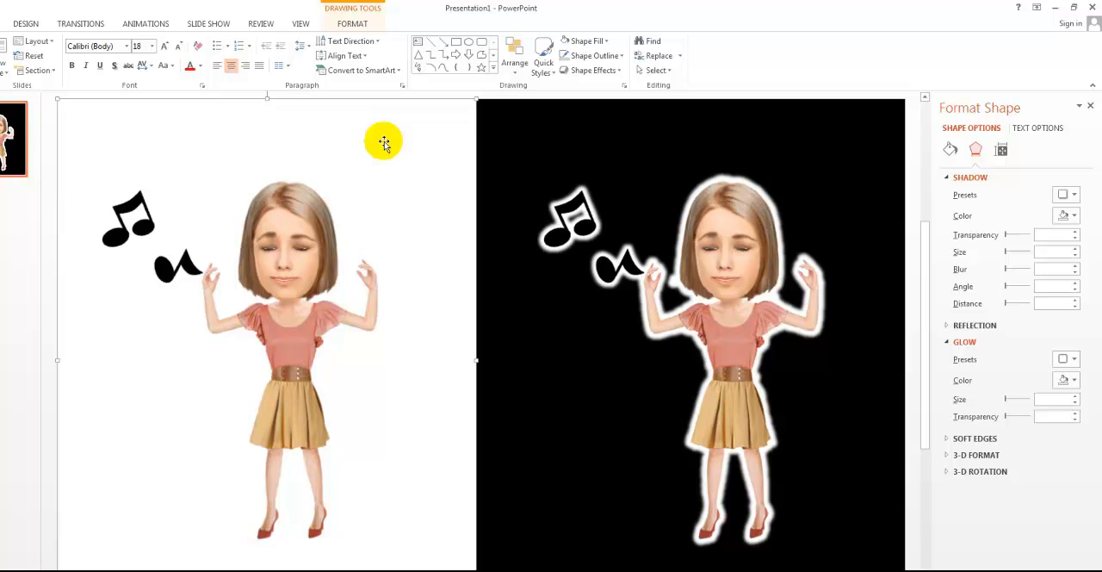
{"action": "key", "text": "Delete"}
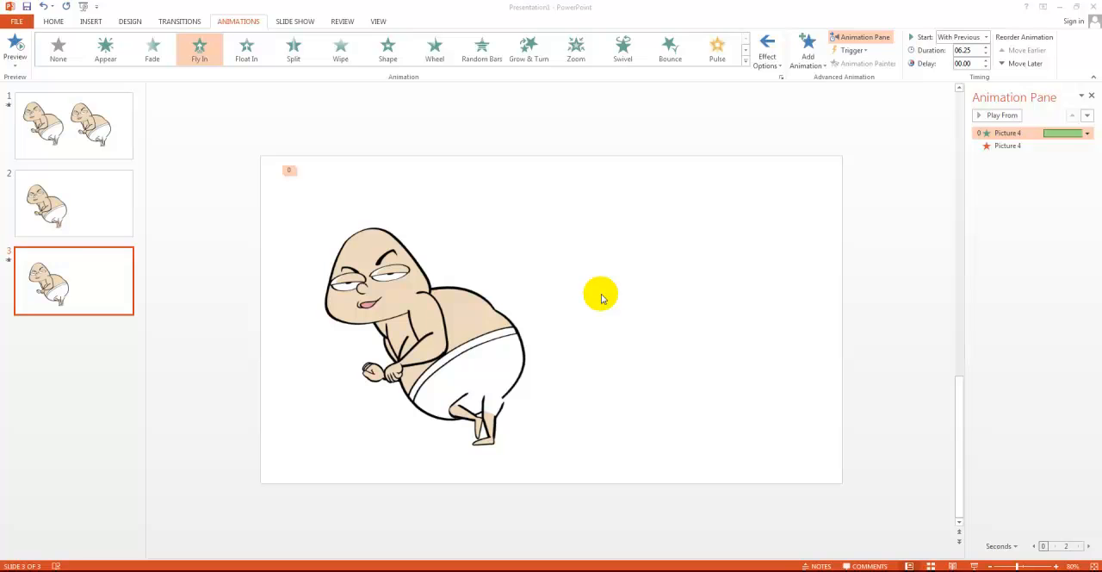
Preview the animations of the two cartoon characters on slide 1.
{"action": "left_click", "coordinate": [601, 298]}
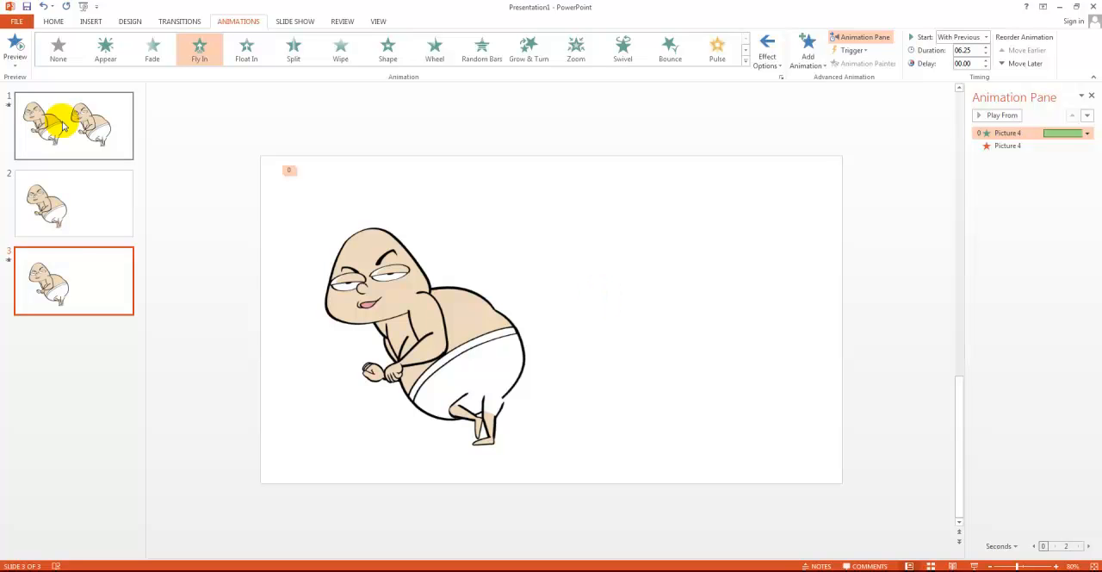
{"action": "left_click", "coordinate": [10, 107]}
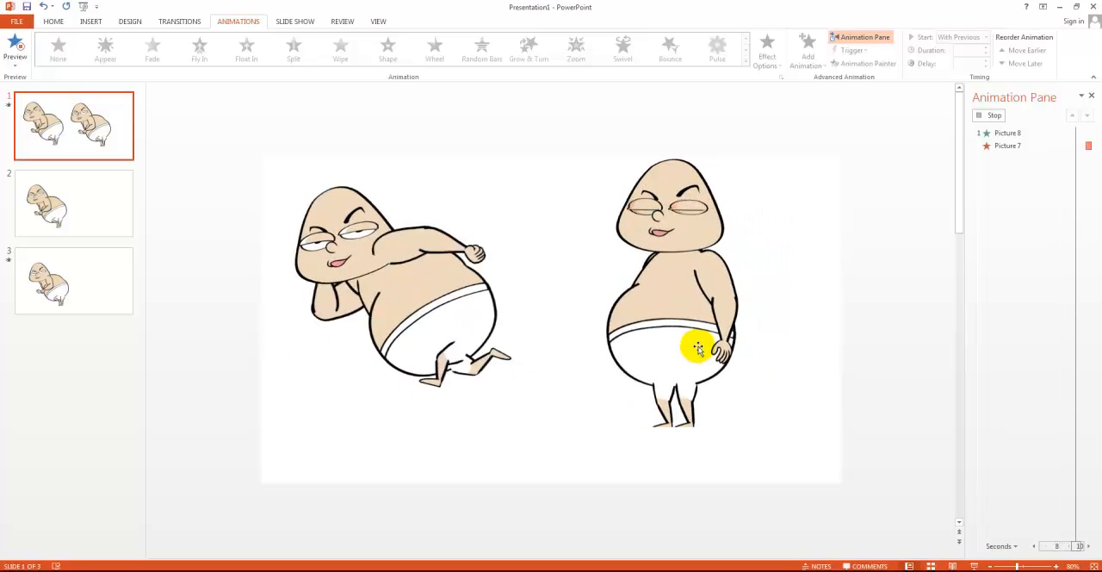
Apply a Fly In entrance with the direction From Right to the cartoon character on slide 2.
{"action": "left_click", "coordinate": [105, 215]}
{"action": "left_click", "coordinate": [105, 215]}
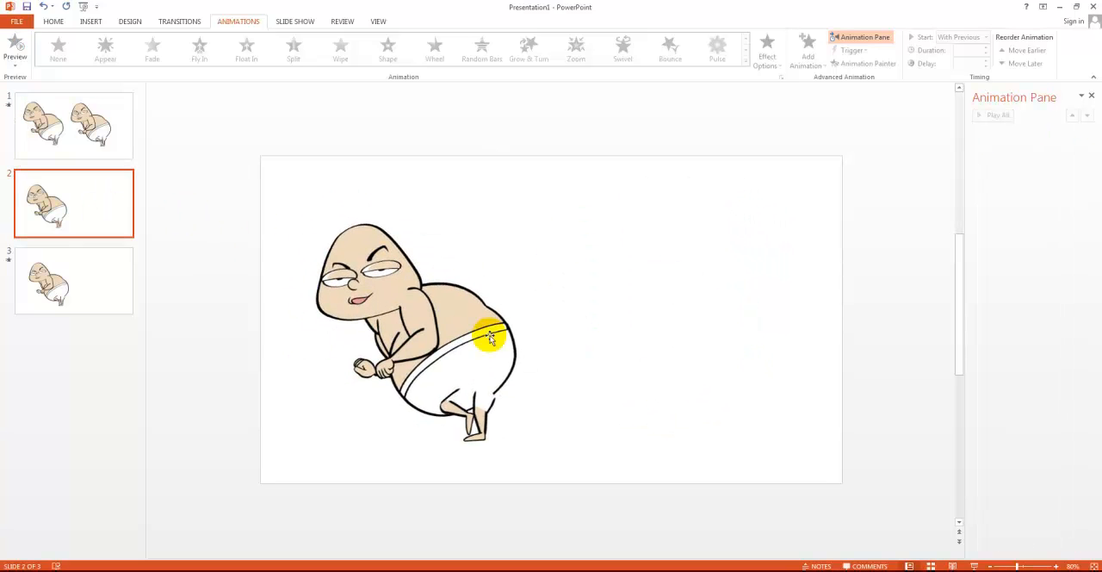
{"action": "left_click", "coordinate": [450, 330]}
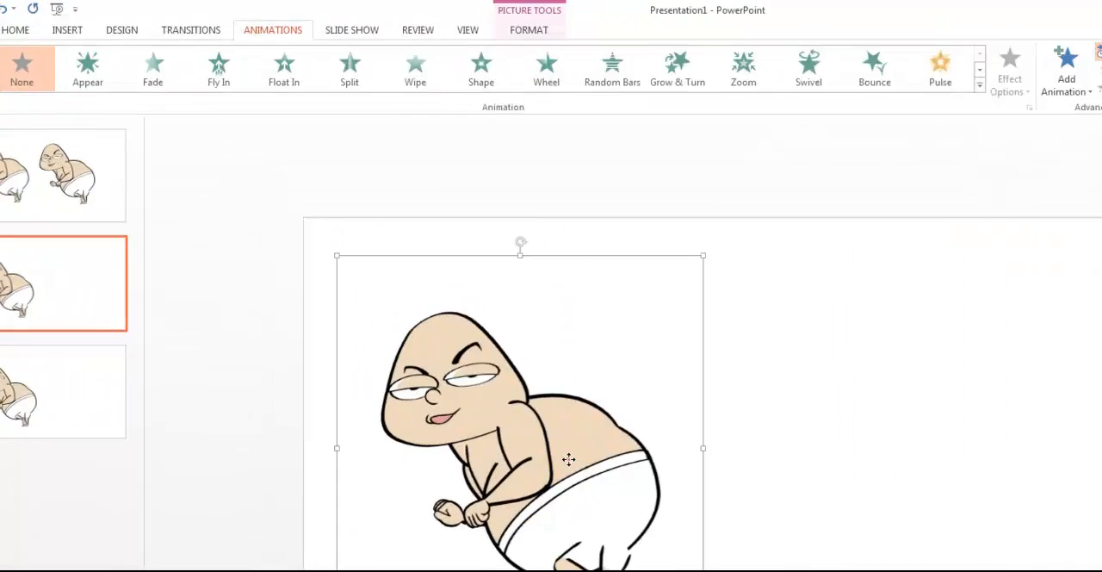
{"action": "left_click", "coordinate": [369, 51]}
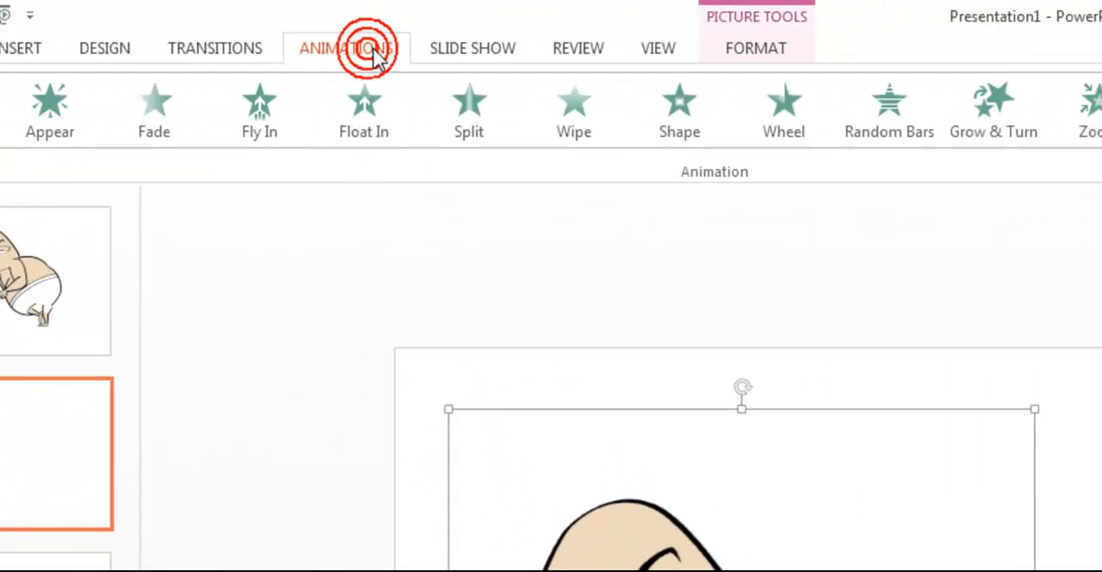
{"action": "left_click", "coordinate": [268, 120]}
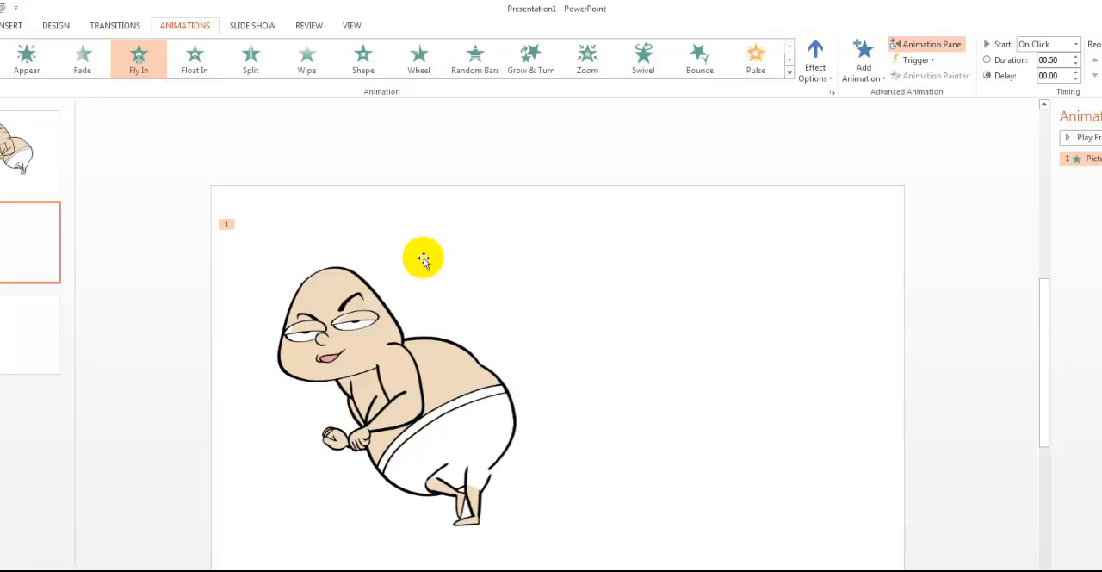
{"action": "left_click", "coordinate": [829, 60]}
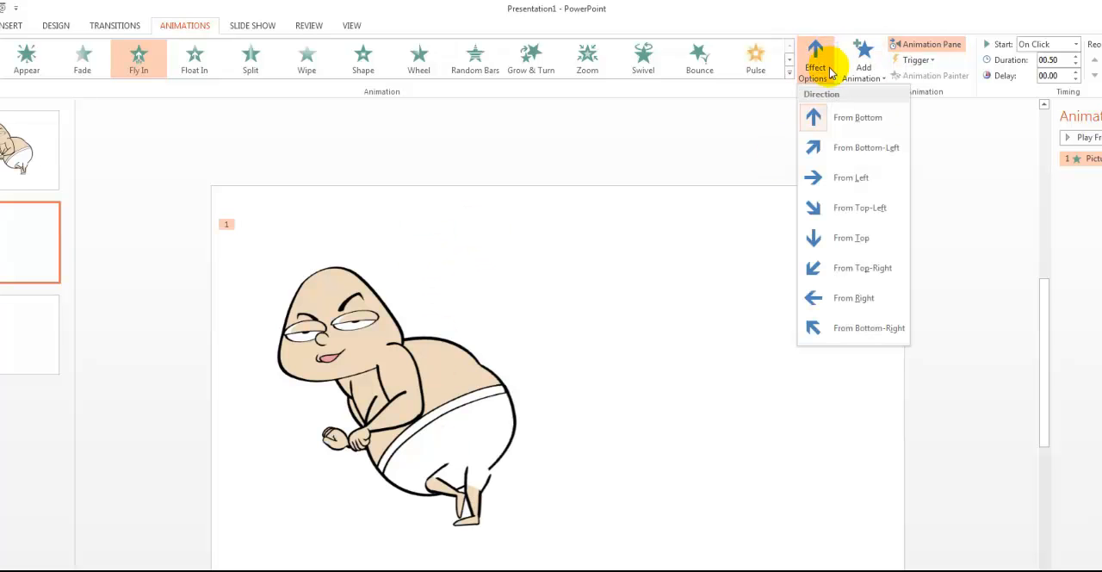
{"action": "left_click", "coordinate": [852, 299]}
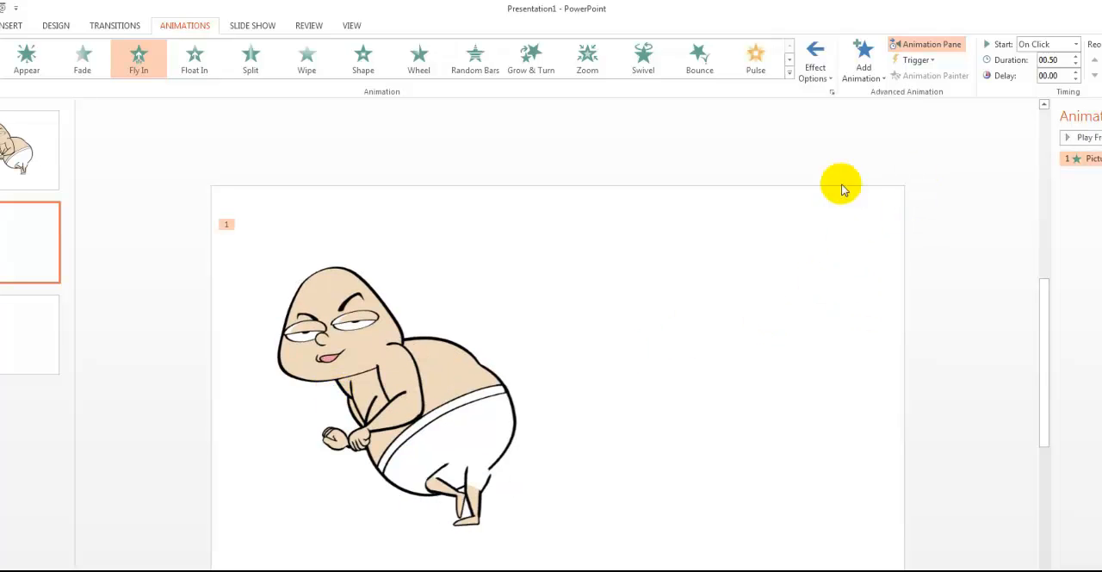
Move the cartoon character off the slide beyond its left edge and preview its Fly In animation.
{"action": "left_click", "coordinate": [449, 428]}
{"action": "left_click_drag", "start_coordinate": [449, 428], "coordinate": [167, 429]}
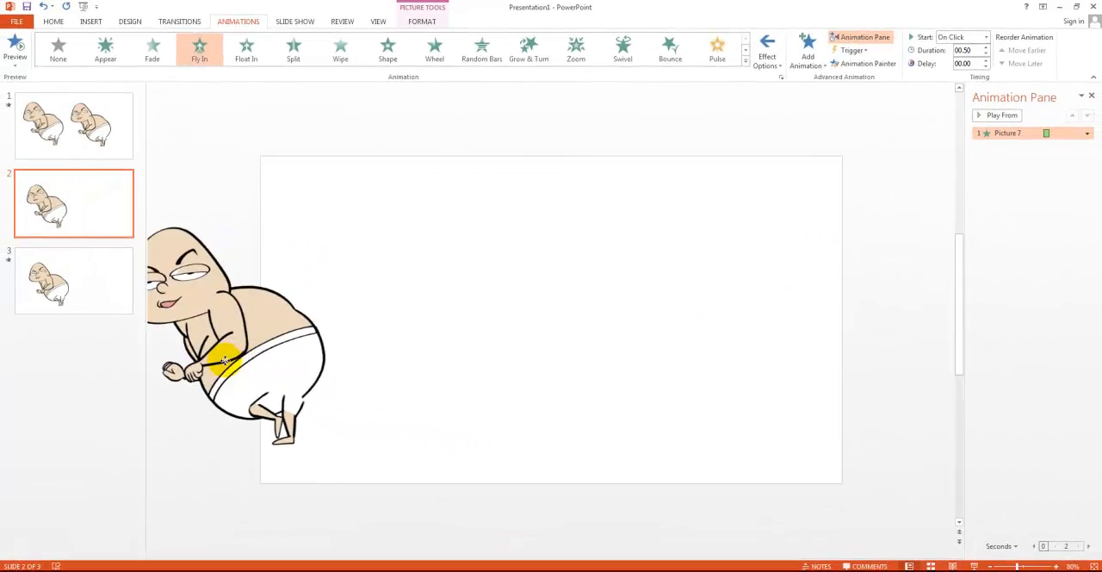
{"action": "left_click_drag", "start_coordinate": [224, 362], "coordinate": [190, 359]}
{"action": "left_click", "coordinate": [431, 226]}
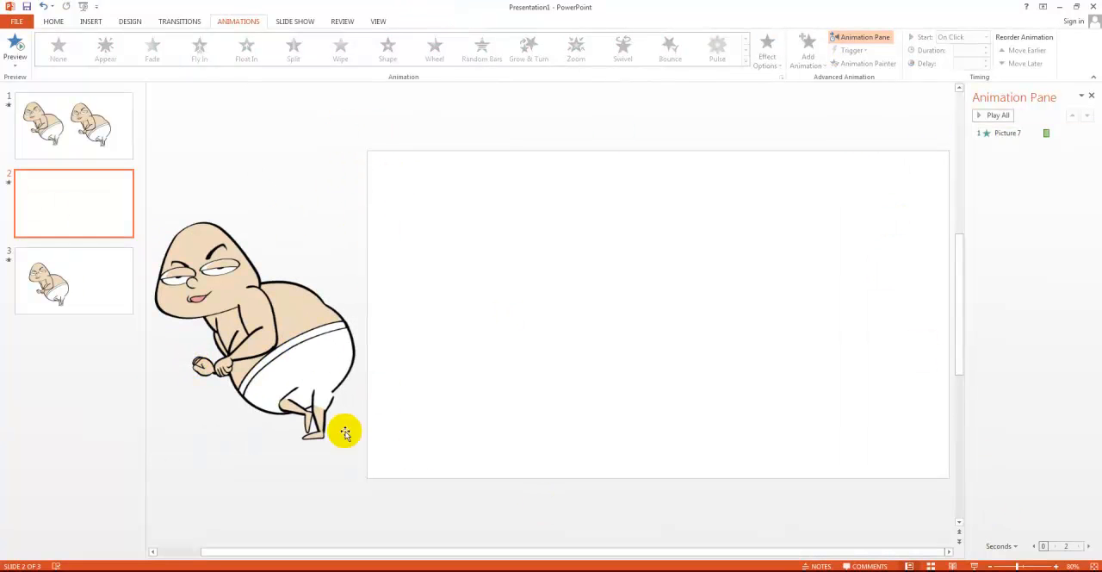
{"action": "left_click", "coordinate": [272, 209]}
{"action": "left_click", "coordinate": [11, 184]}
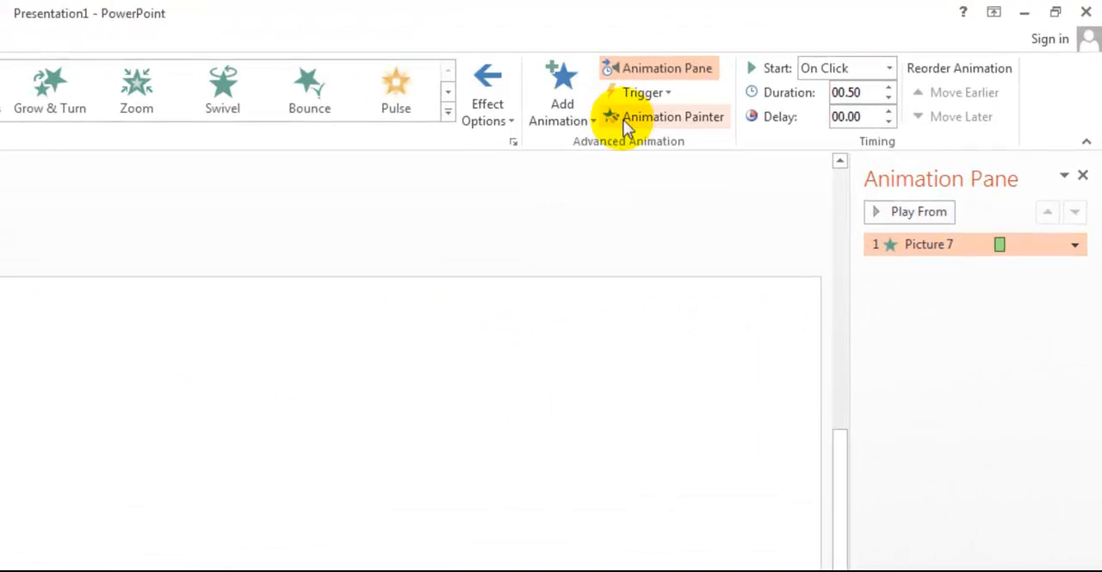
Set the character's Fly In animation to start With Previous and its duration to 3.00 seconds.
{"action": "left_click", "coordinate": [888, 70]}
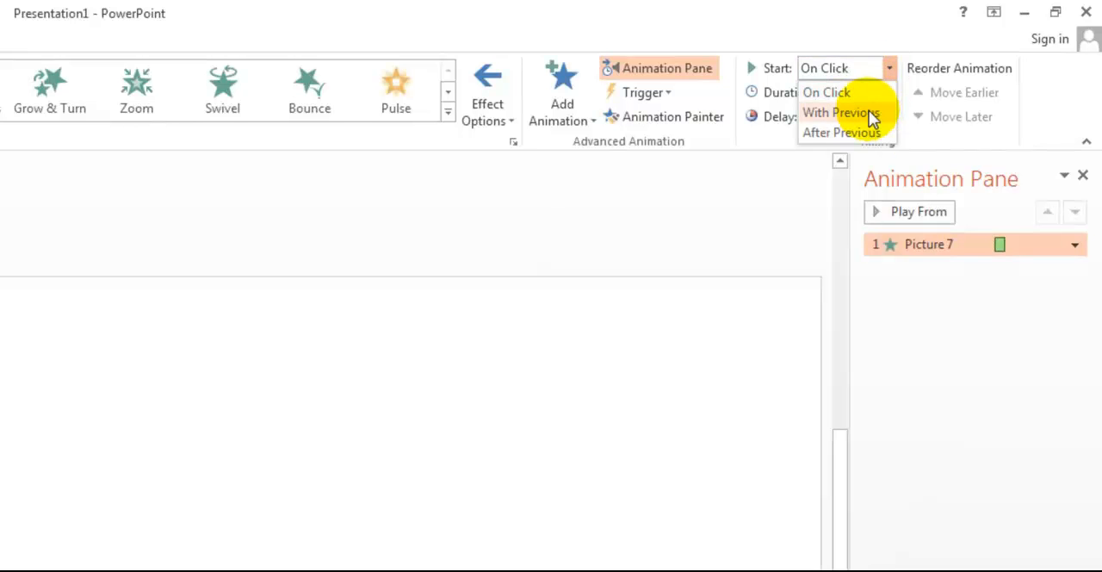
{"action": "left_click", "coordinate": [866, 111]}
{"action": "left_click", "coordinate": [888, 88]}
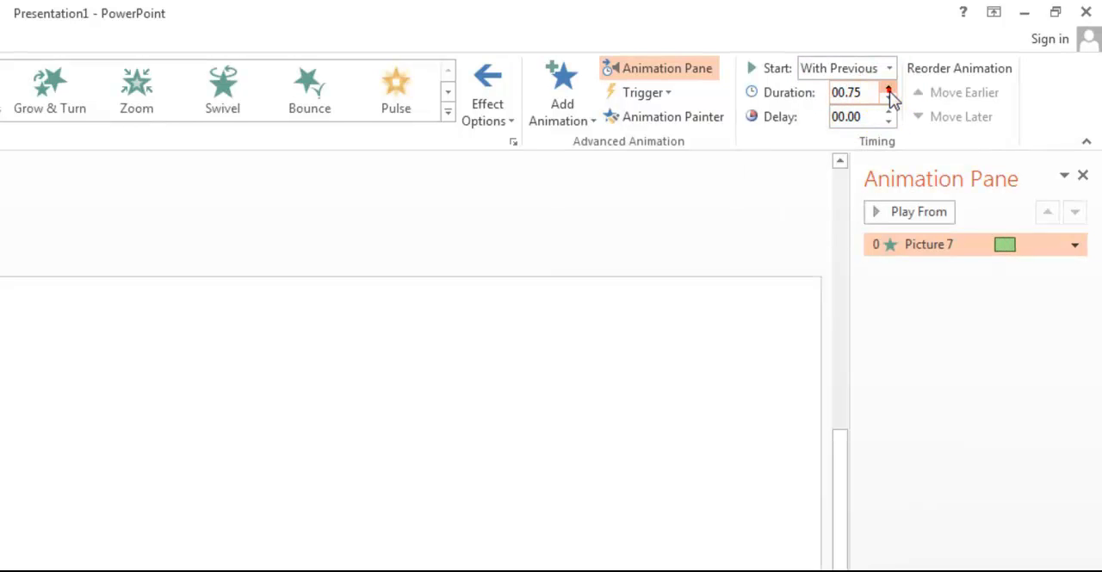
{"action": "left_click", "coordinate": [889, 88]}
{"action": "left_click", "coordinate": [889, 88]}
{"action": "left_click", "coordinate": [888, 88]}
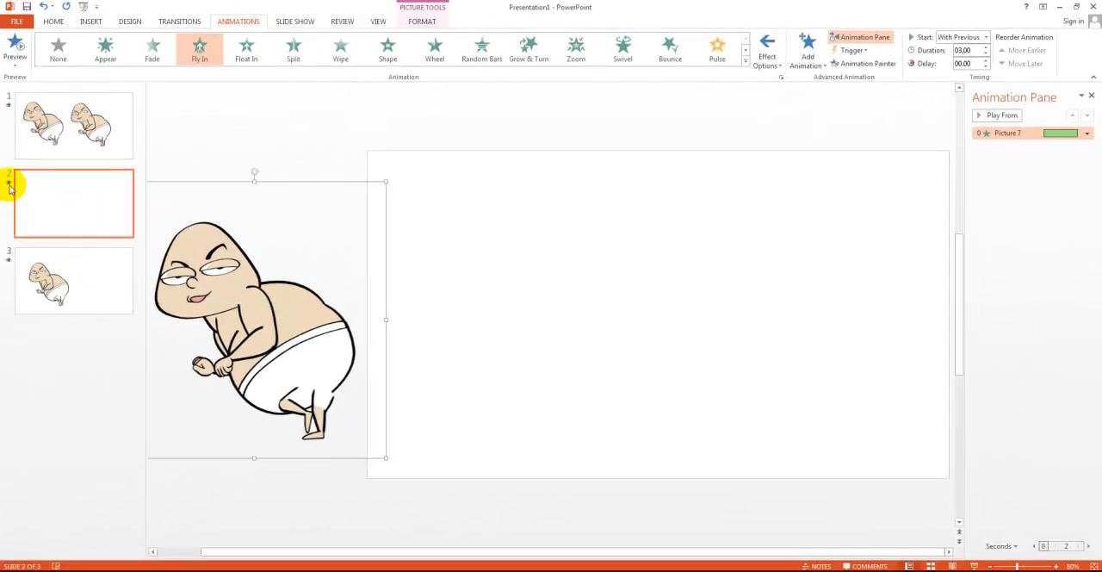
Preview the Fly In on slide 2 and shorten its duration, trying 2.25 seconds and settling on 1.50 seconds.
{"action": "left_click", "coordinate": [7, 184]}
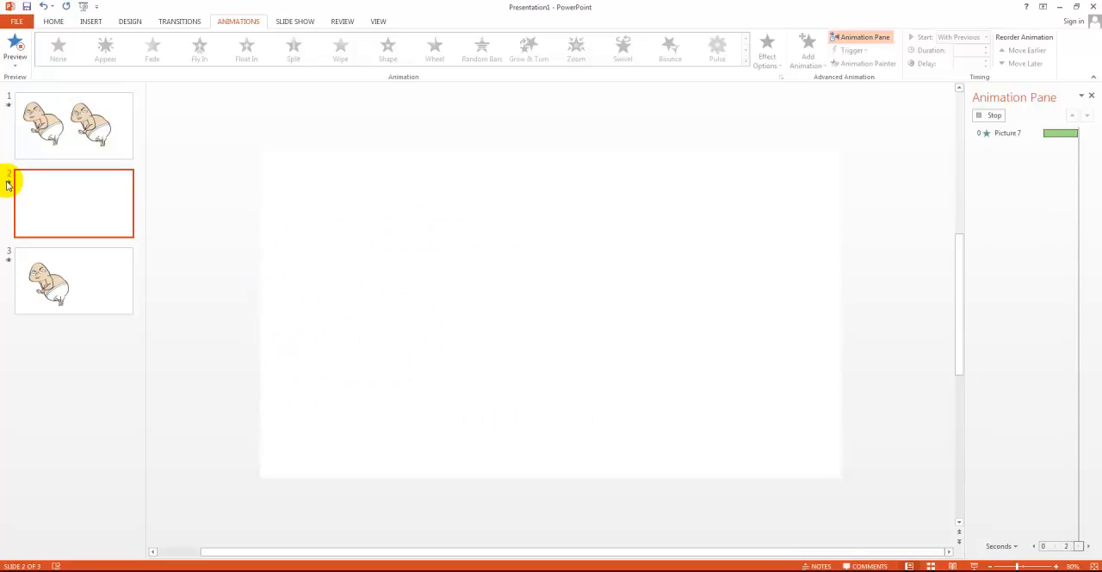
{"action": "left_click", "coordinate": [216, 319]}
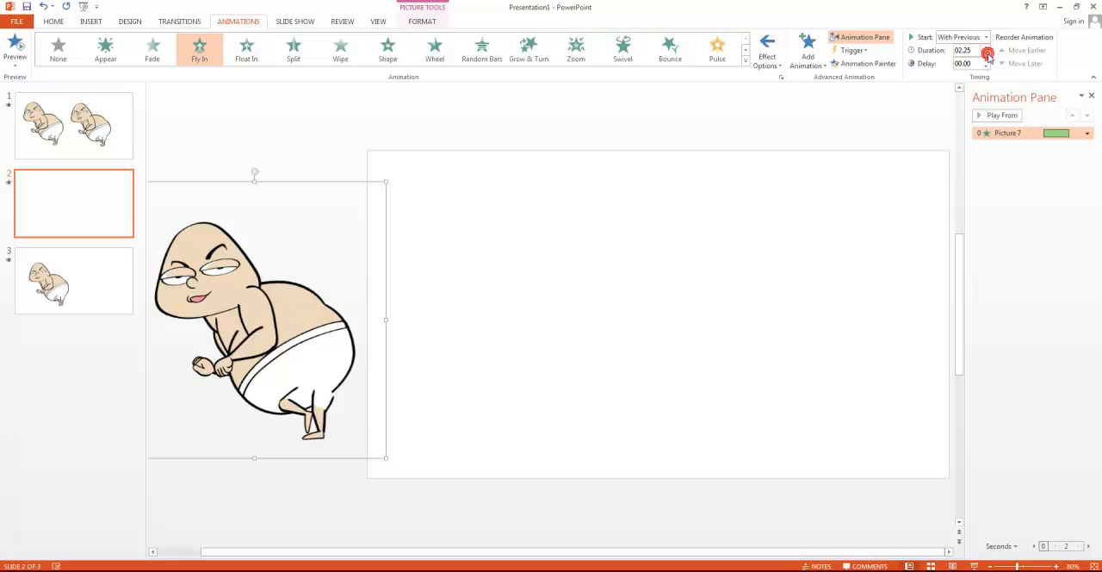
{"action": "left_click", "coordinate": [9, 182]}
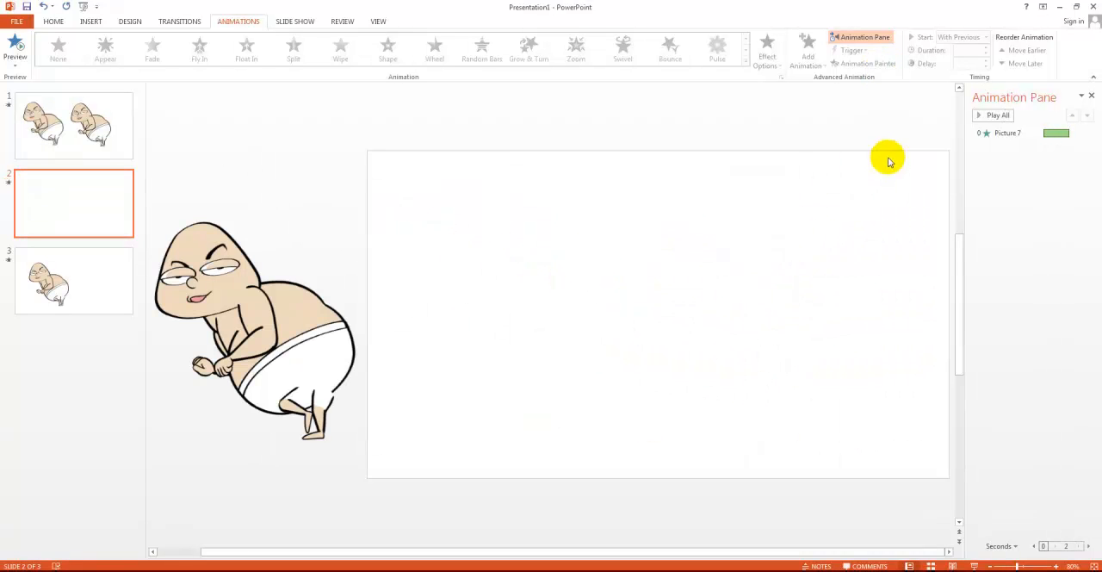
{"action": "left_click", "coordinate": [327, 314]}
{"action": "left_click", "coordinate": [238, 21]}
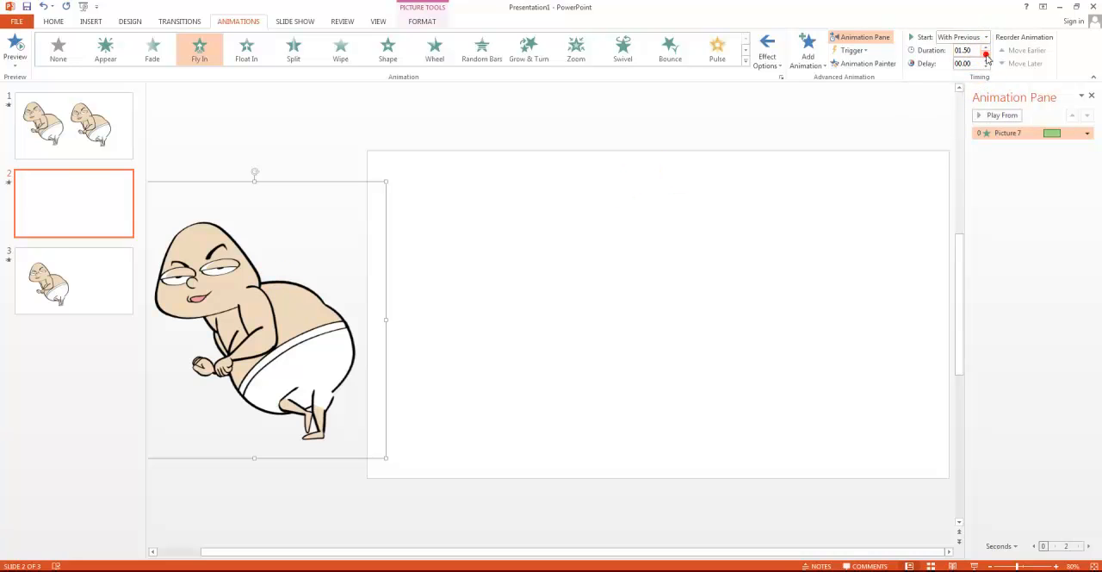
Play the animation on slide 2 twice to check the character's shortened Fly In.
{"action": "left_click", "coordinate": [9, 183]}
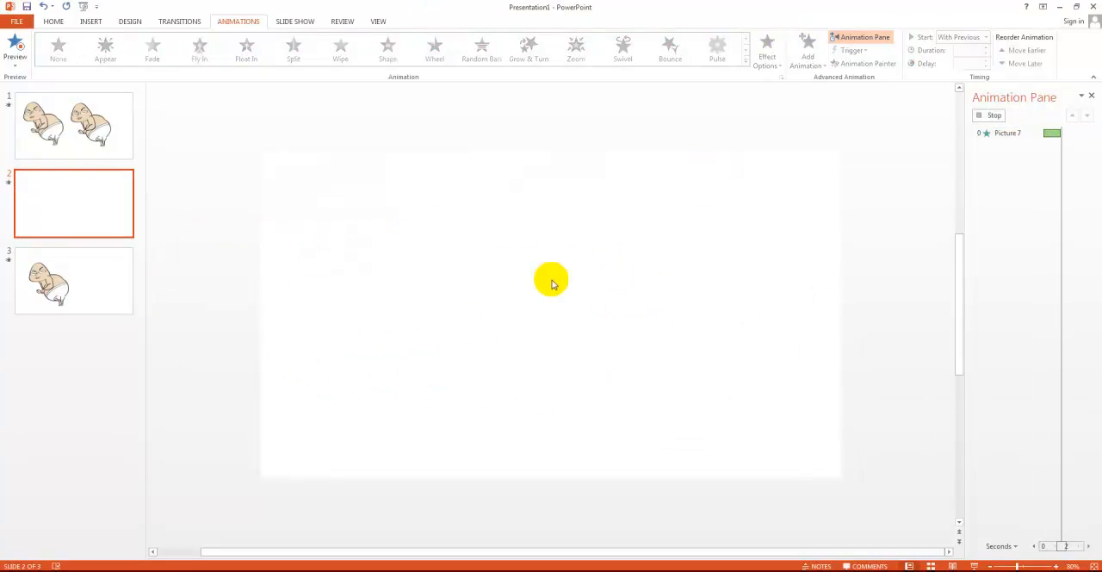
{"action": "left_click", "coordinate": [8, 184]}
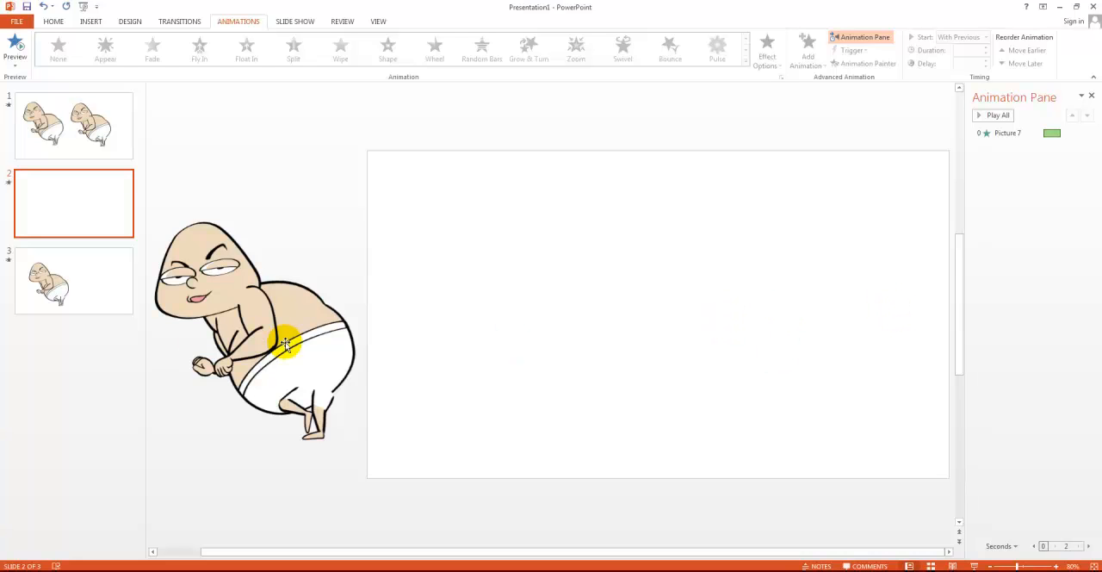
Preview the character's Fly In entrance on slide 3, set its duration to 1.75 seconds, and preview it again.
{"action": "left_click", "coordinate": [103, 294]}
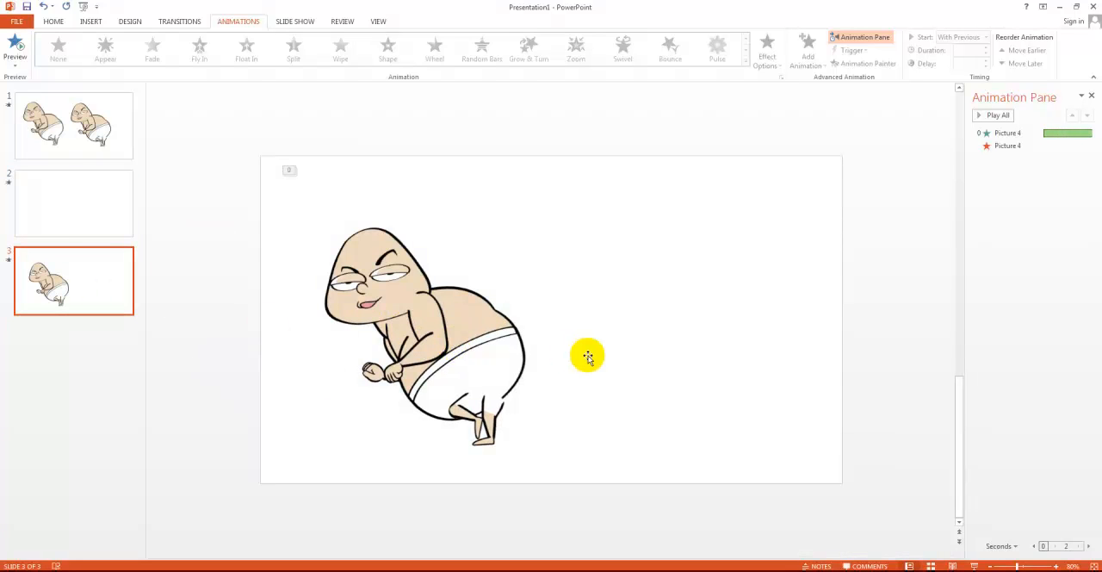
{"action": "left_click", "coordinate": [461, 364]}
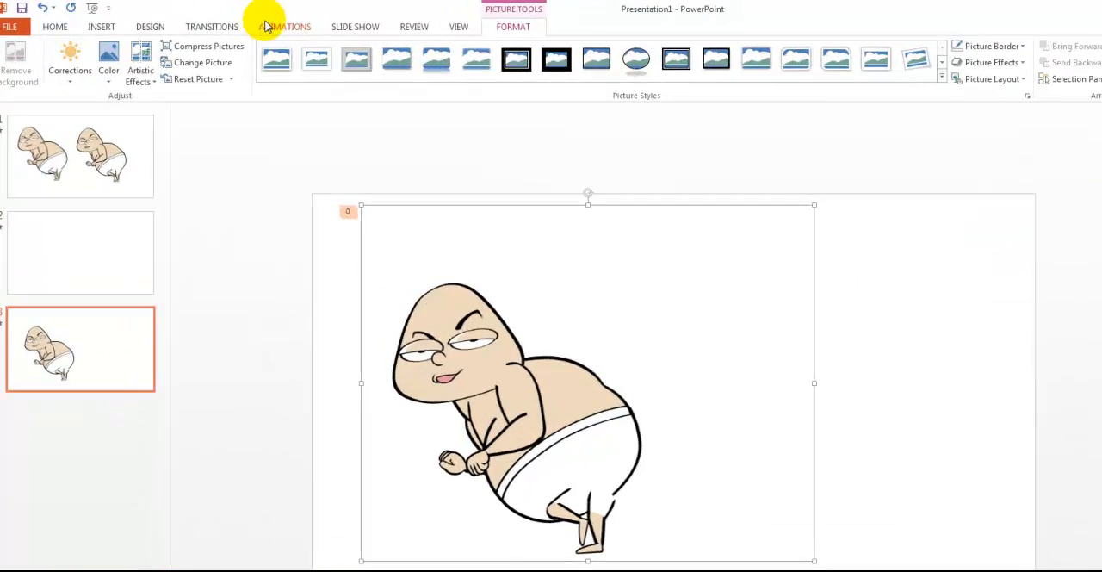
{"action": "left_click", "coordinate": [237, 21]}
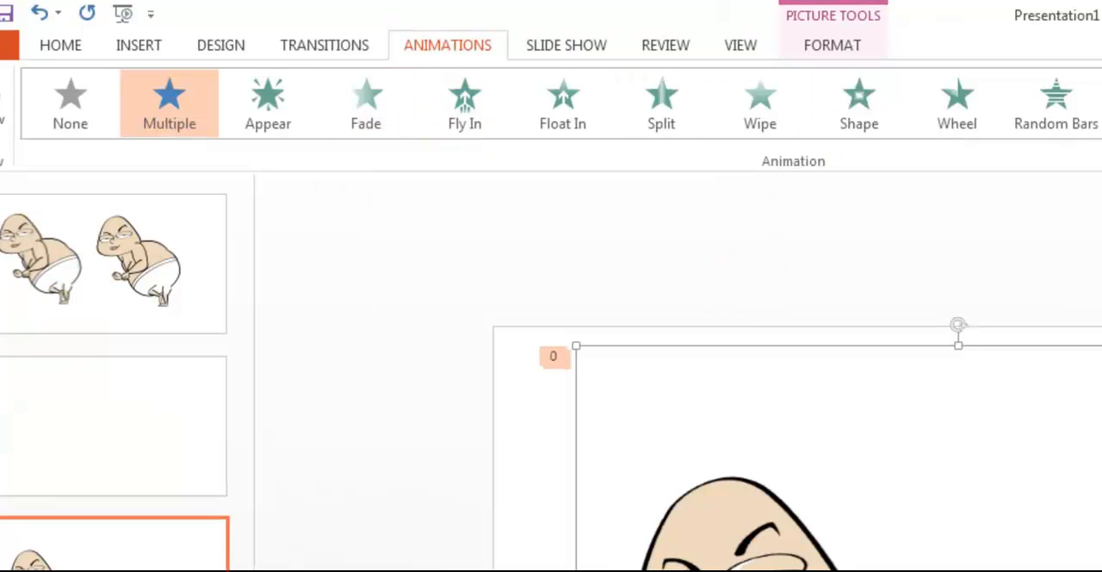
{"action": "left_click", "coordinate": [1005, 136]}
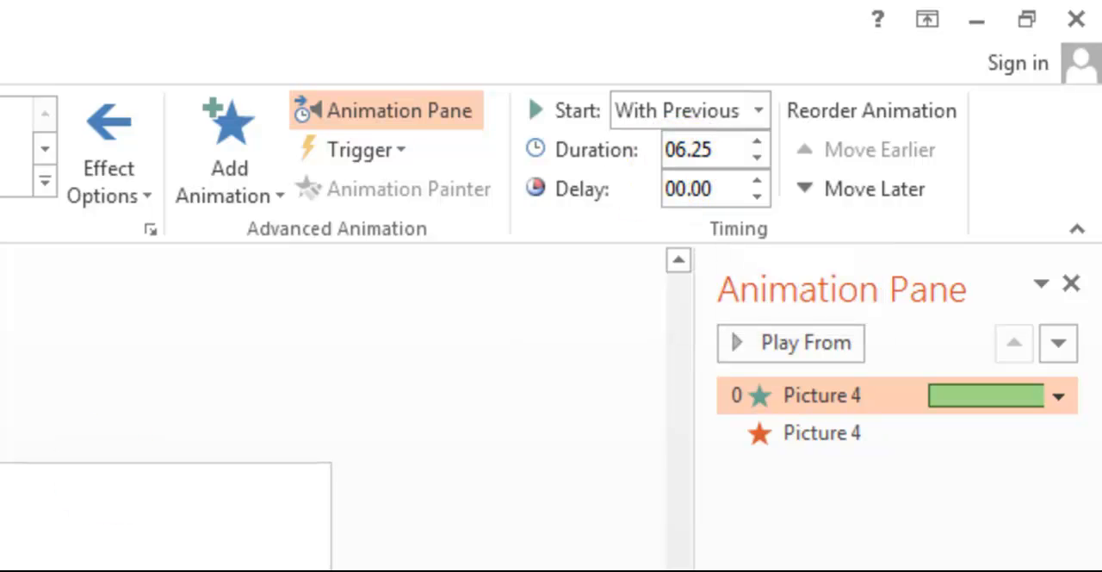
{"action": "left_click", "coordinate": [15, 45]}
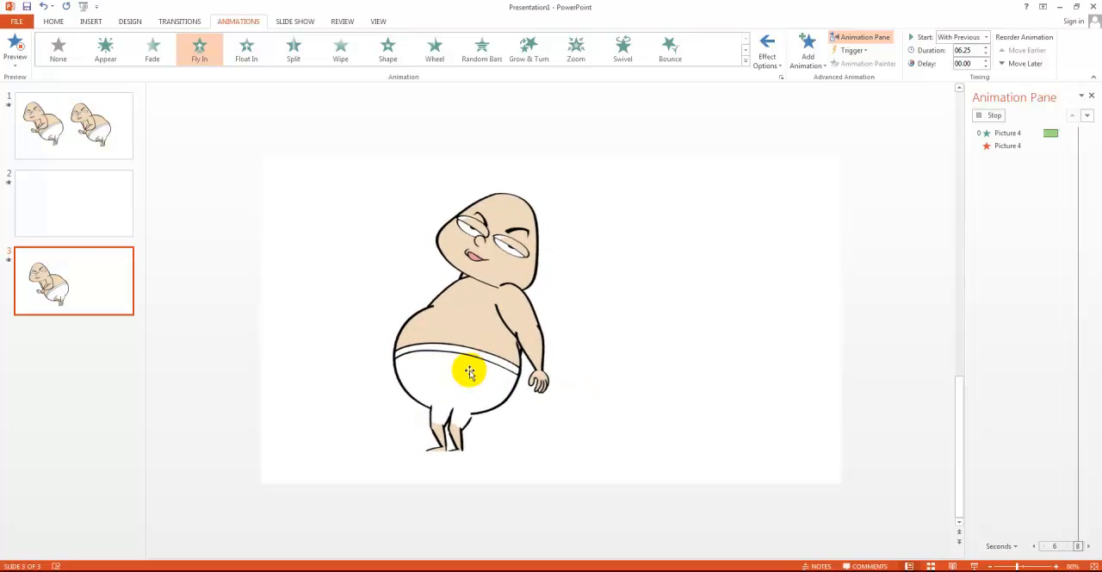
{"action": "left_click", "coordinate": [987, 55]}
{"action": "left_click", "coordinate": [986, 55]}
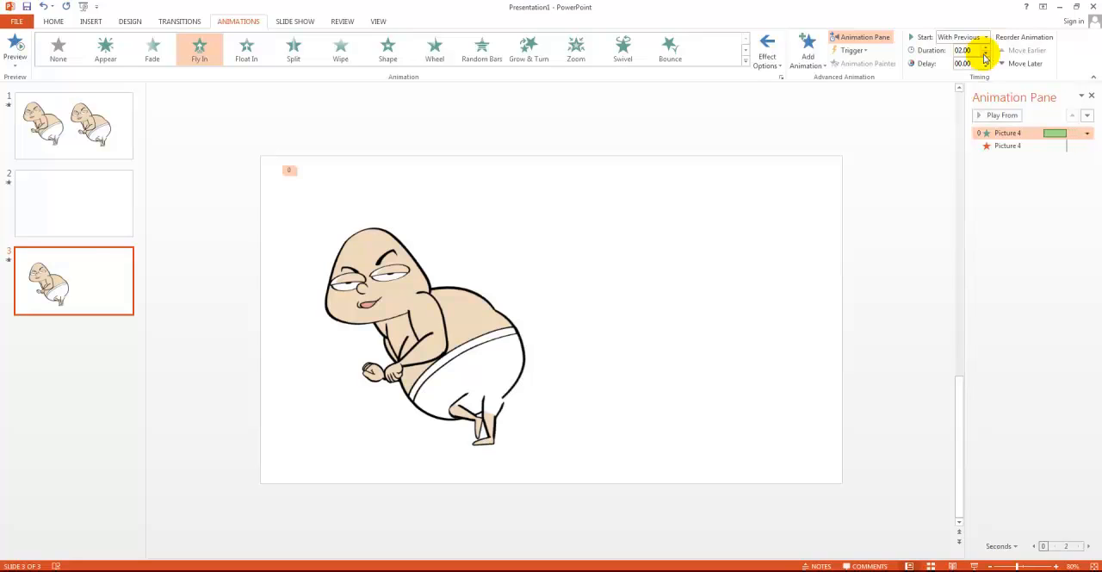
{"action": "left_click", "coordinate": [9, 260]}
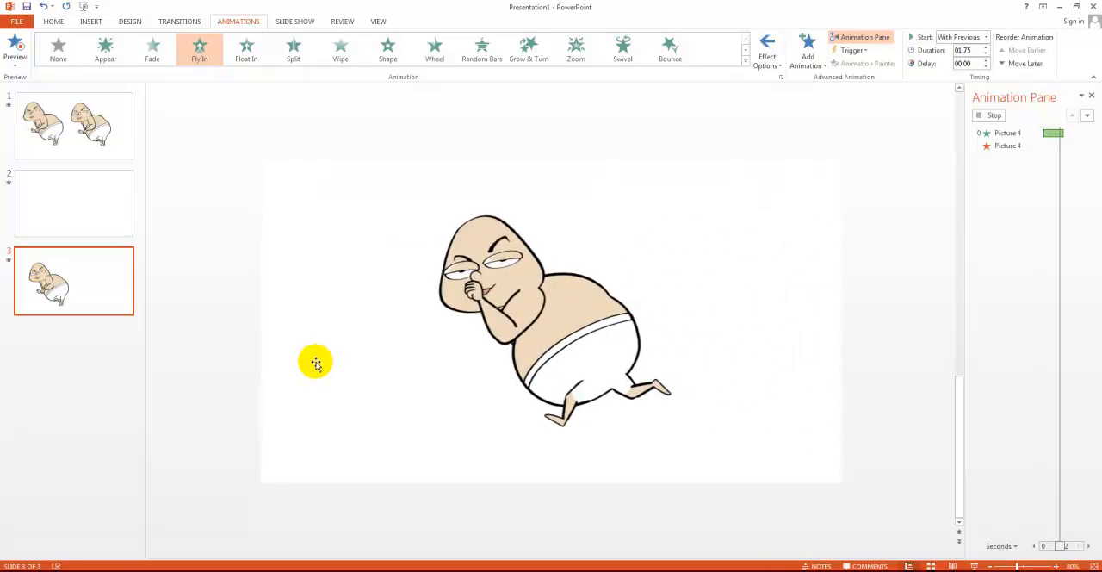